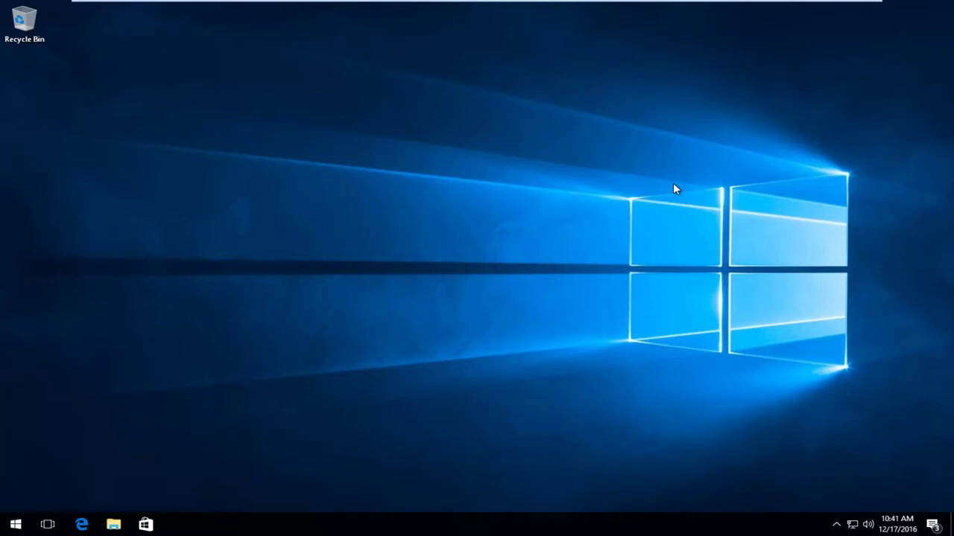
Search the Start menu for 'sticky notes' and launch the Sticky Notes best match
left_click(413, 230)
left_click(16, 521)
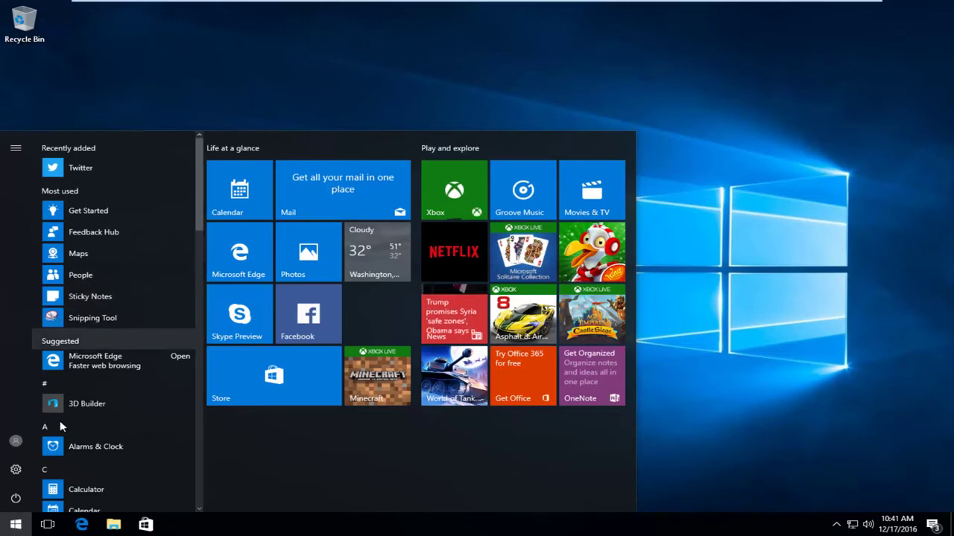
type("sticking")
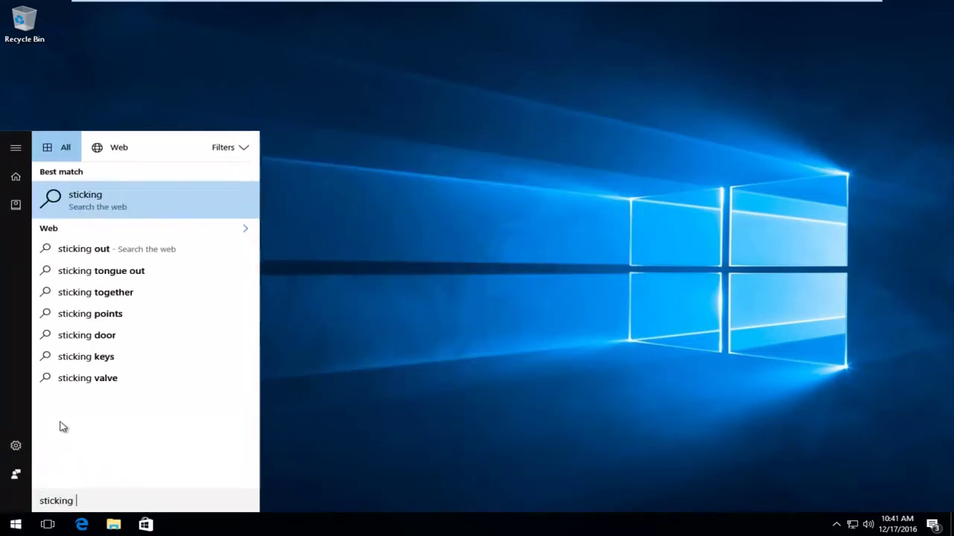
key("BackSpace")
key("BackSpace")
key("BackSpace")
type("y notes")
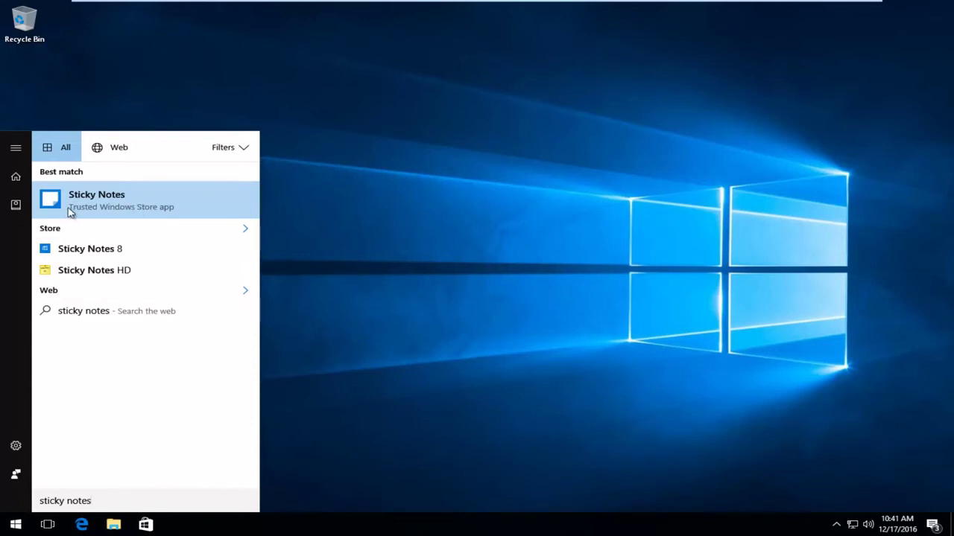
left_click(126, 208)
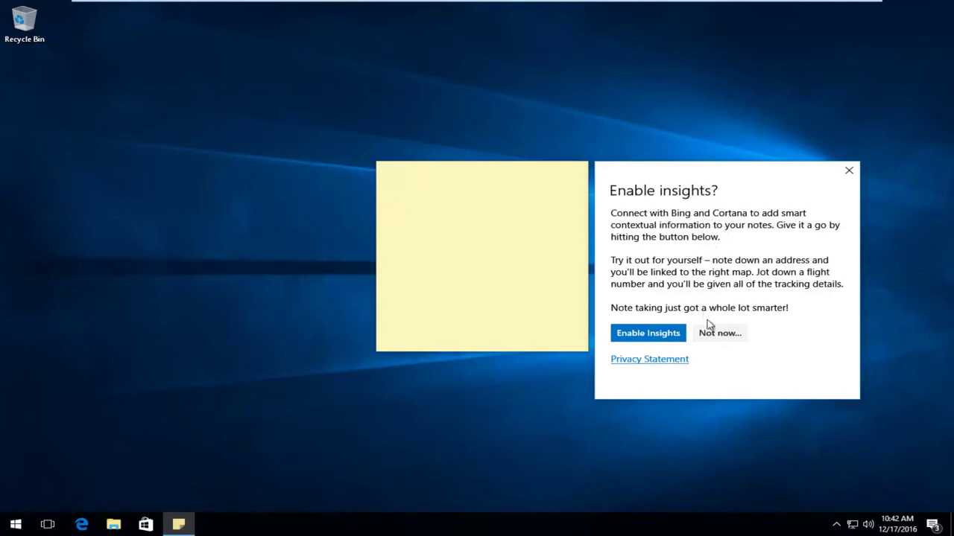
Decline the 'Enable insights?' prompt with 'Not now'
left_click(729, 337)
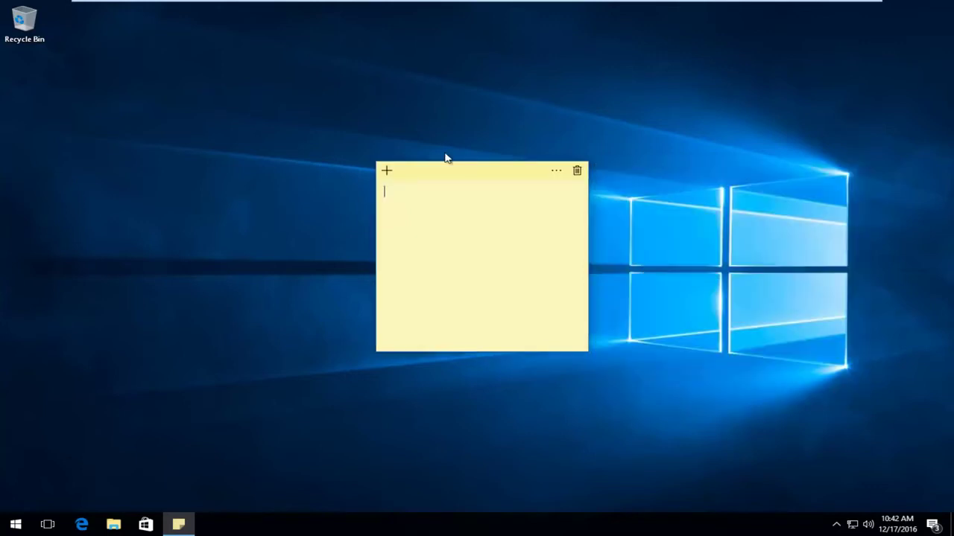
Write 'Make videos' in the note, add a second blank note, and drag the notes into place
left_click(421, 205)
type("Make videos")
left_click(386, 173)
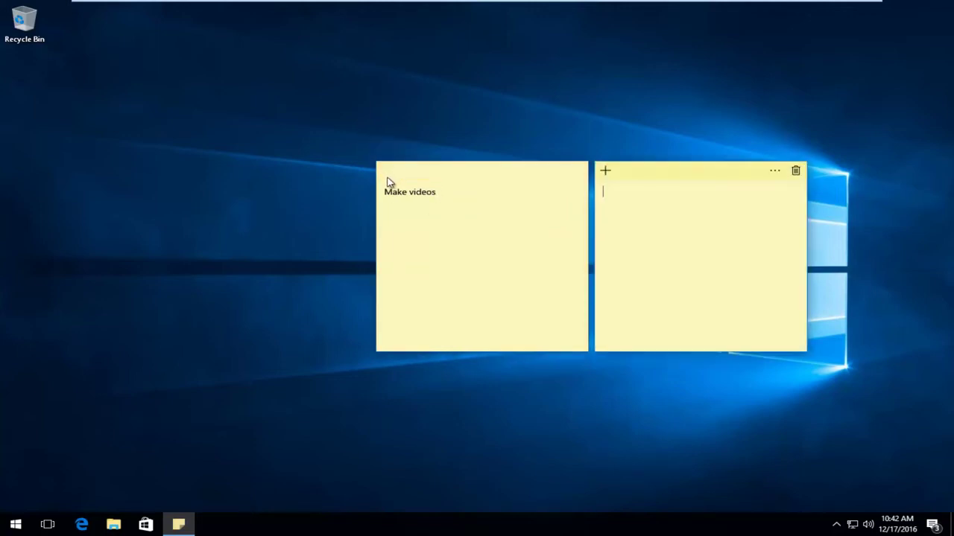
left_click_drag(467, 178, 811, 29)
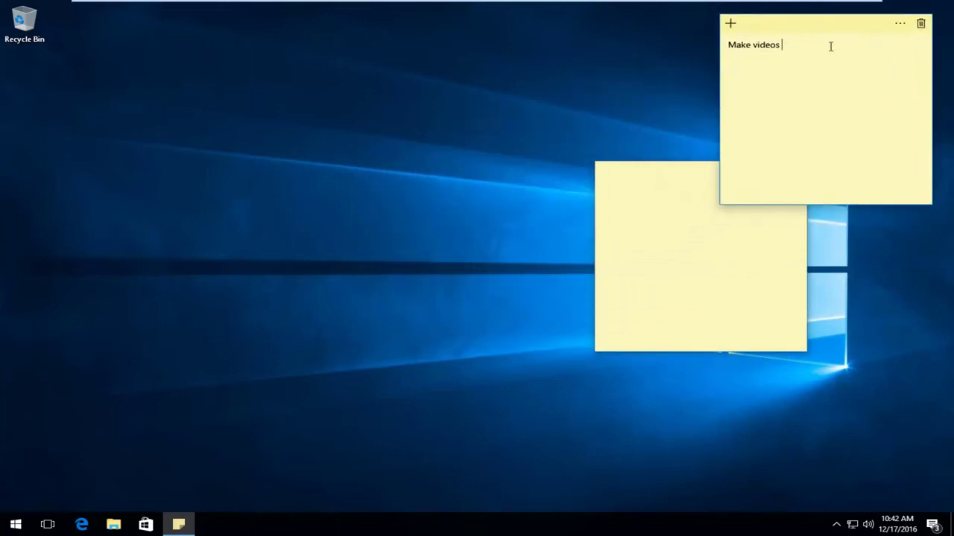
left_click_drag(720, 170, 418, 180)
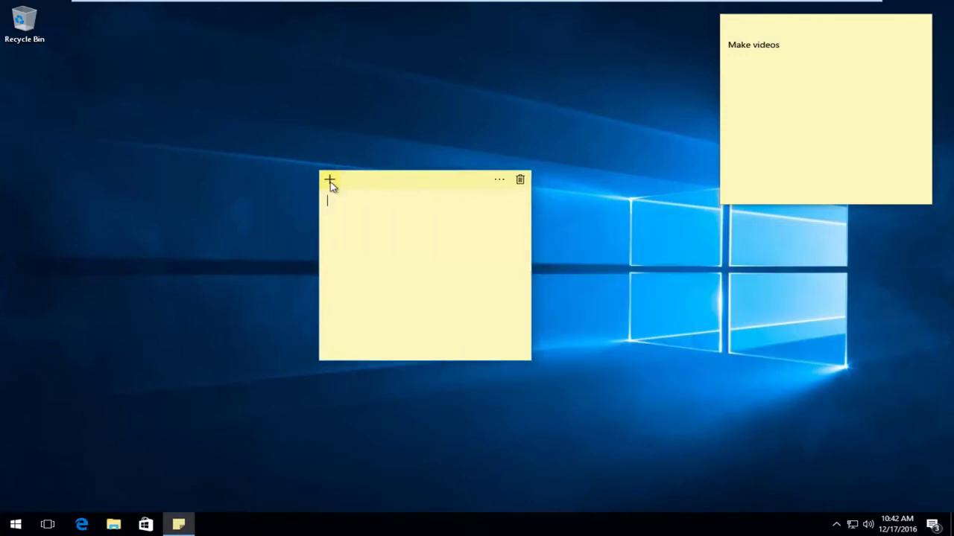
Recolor the blank note from yellow through green and blue to purple
left_click(502, 182)
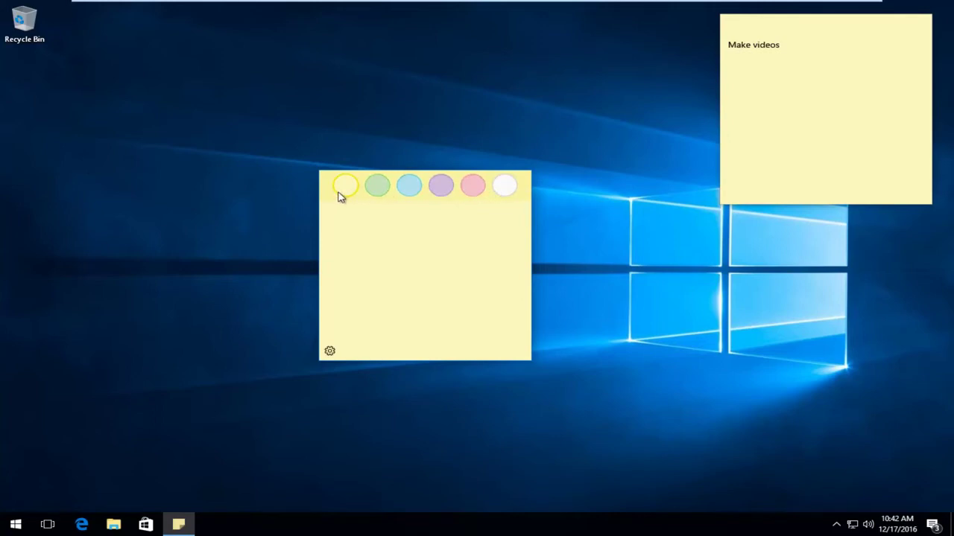
left_click(379, 191)
left_click(408, 191)
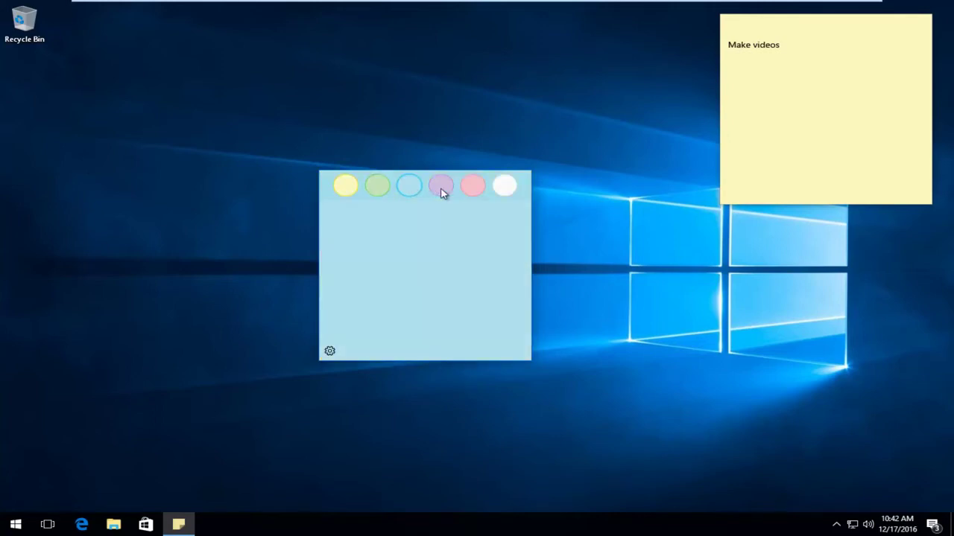
left_click(440, 189)
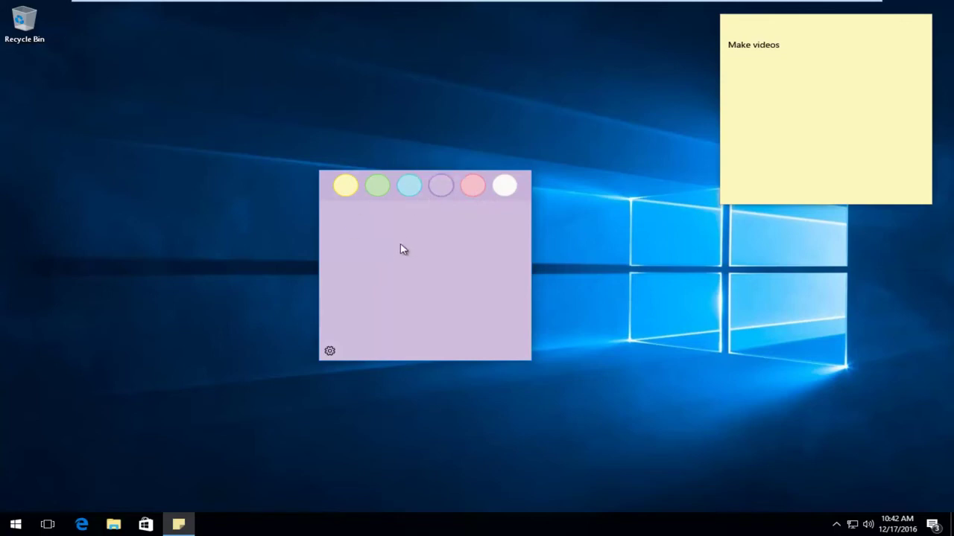
left_click(330, 352)
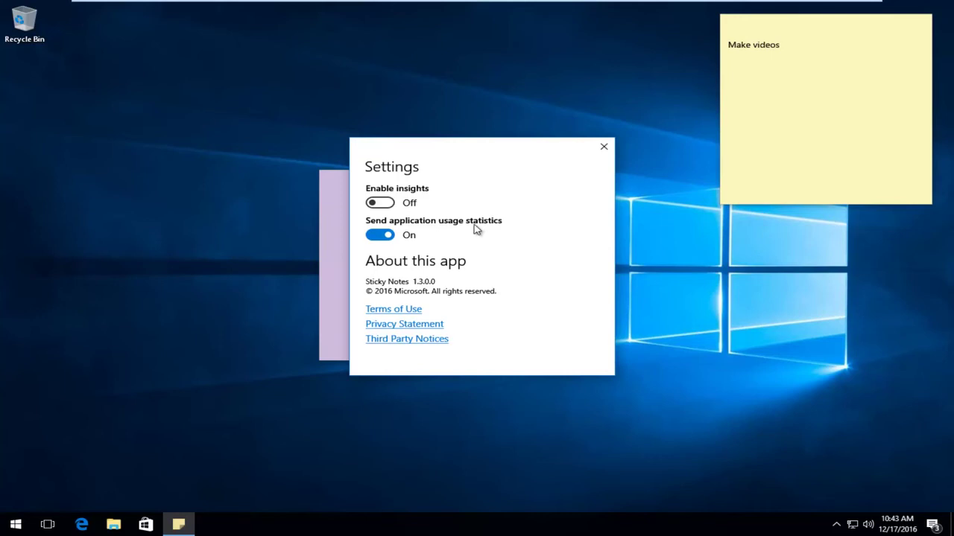
Turn off 'Send application usage statistics' and close the Settings panel
left_click(375, 237)
left_click(605, 146)
left_click(522, 188)
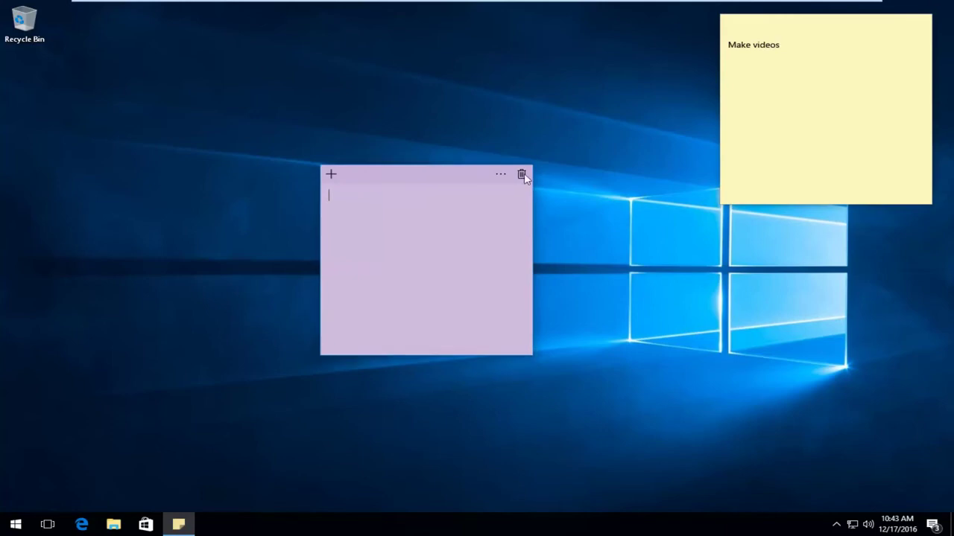
Delete the purple note, then shrink the 'Make videos' note into the top-right corner
left_click(520, 179)
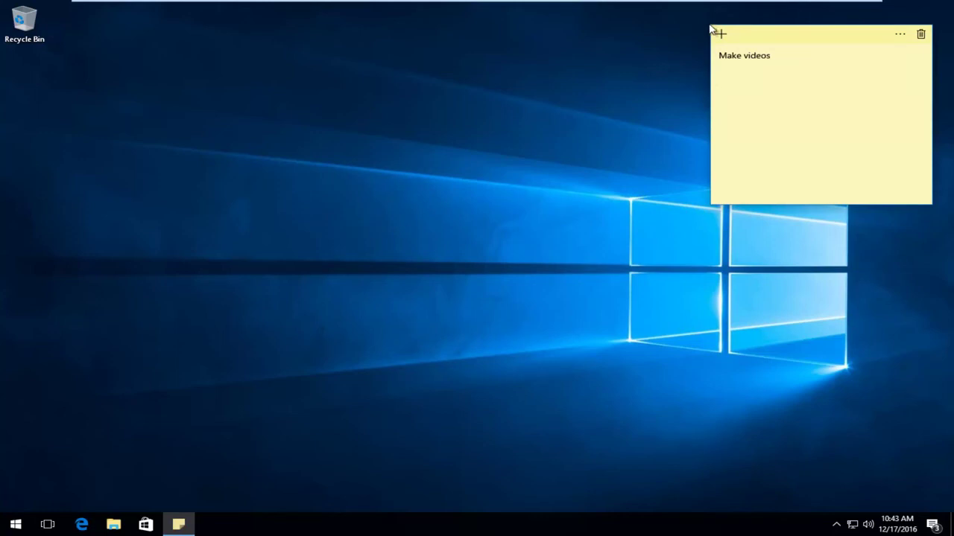
left_click_drag(710, 25, 805, 149)
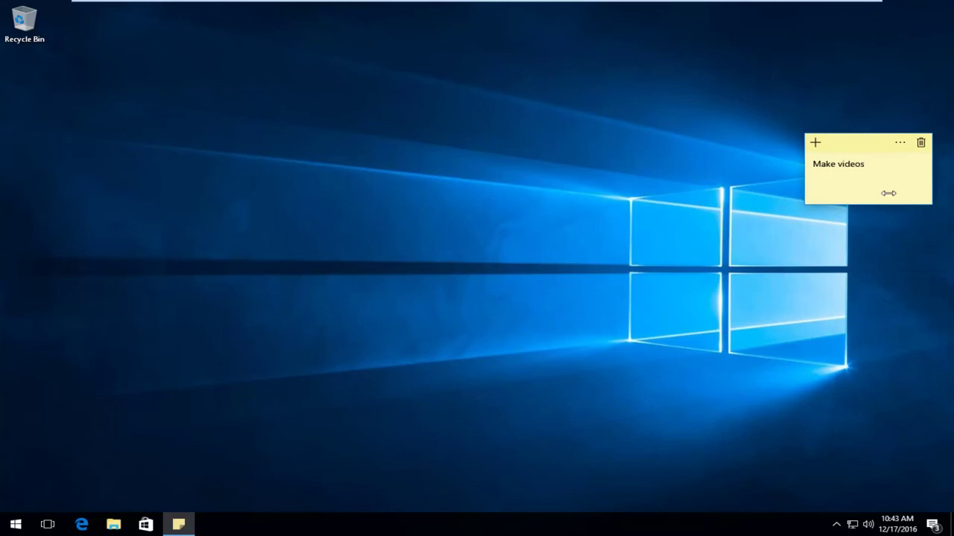
left_click_drag(864, 142, 872, 26)
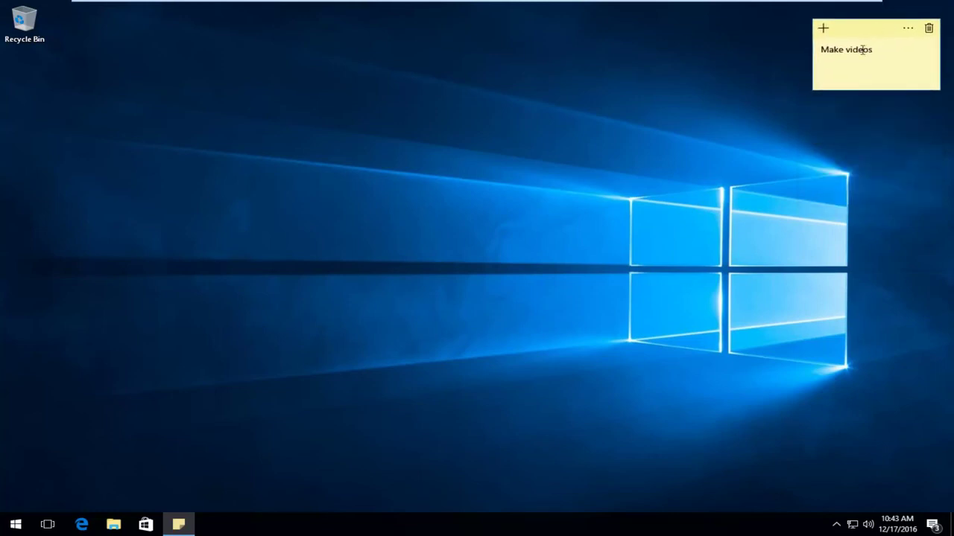
Add and delete an extra blank note, then delete the 'Make videos' note, confirming Delete
left_click(827, 26)
left_click(824, 30)
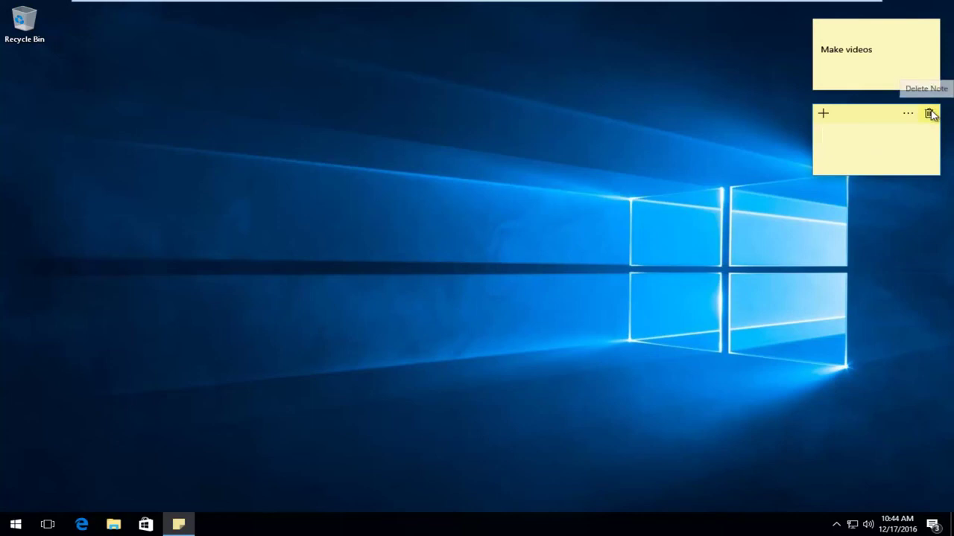
left_click(929, 114)
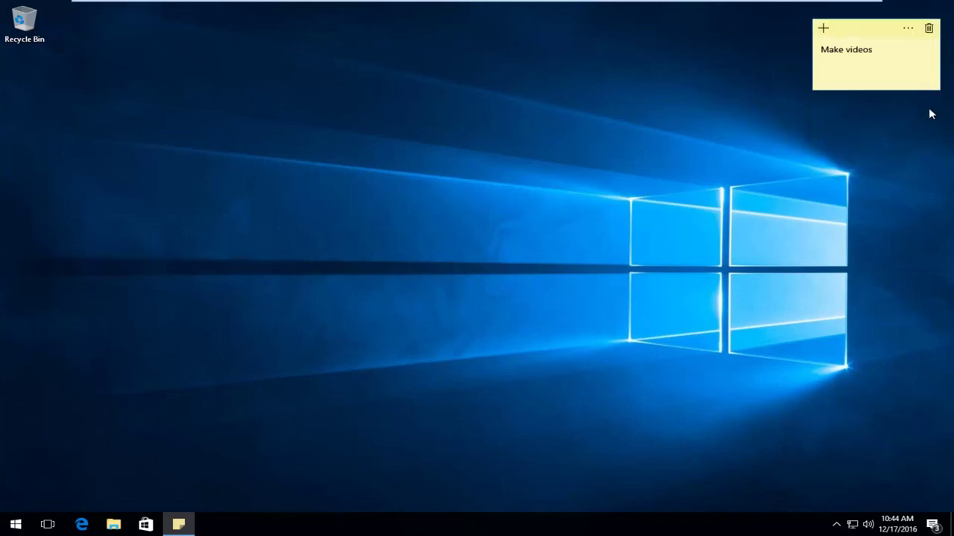
left_click(930, 29)
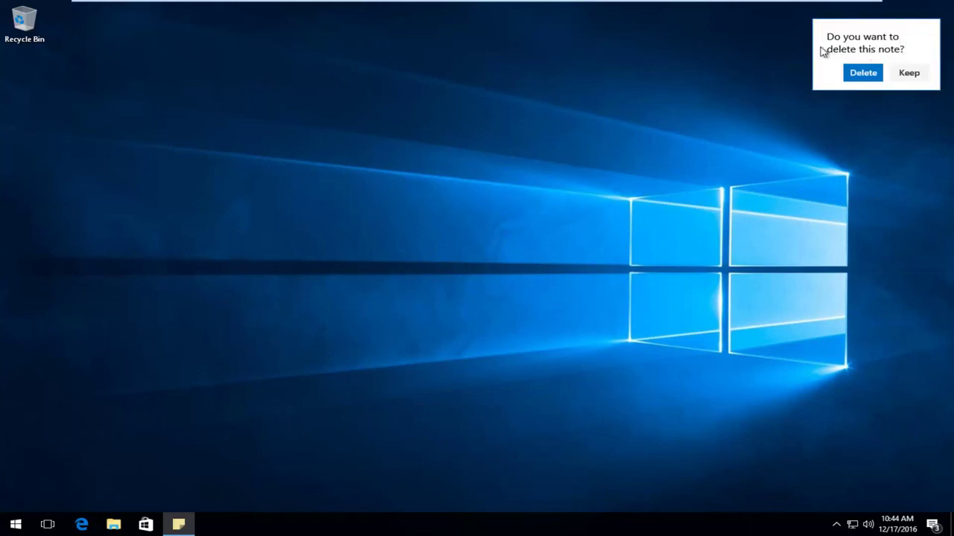
left_click(859, 74)
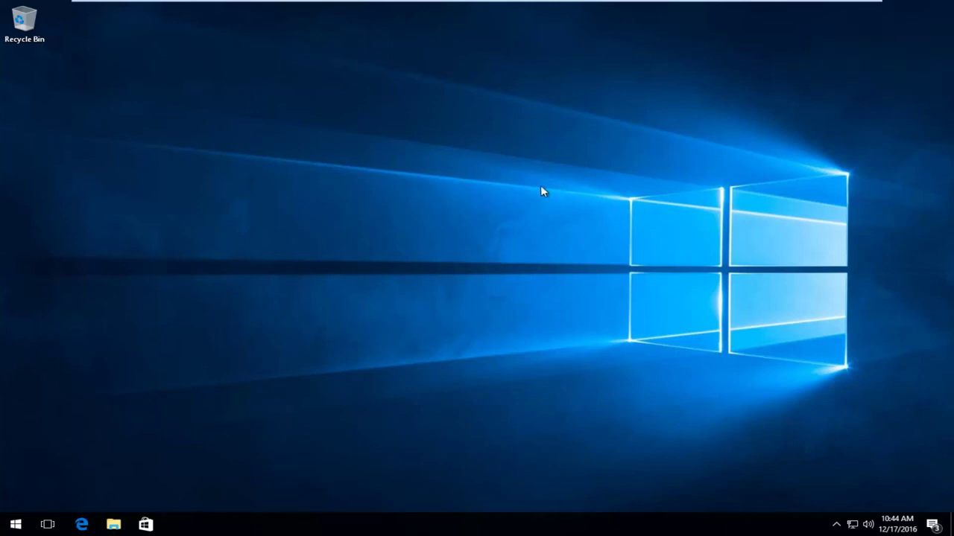